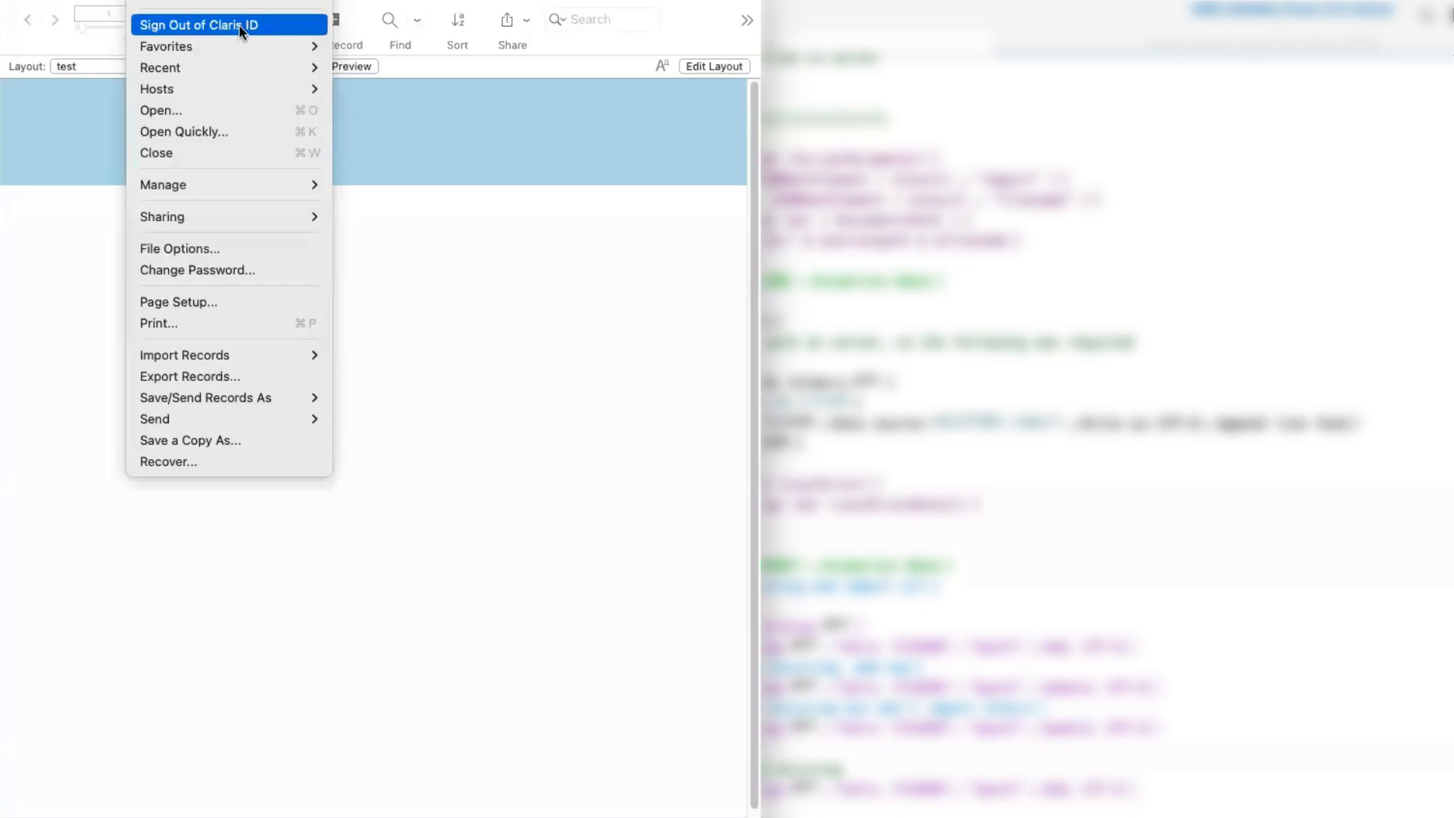
- Open the database relationships graph and shift the test table occurrence slightly
{"action": "mouse_move", "coordinate": [237, 182]}
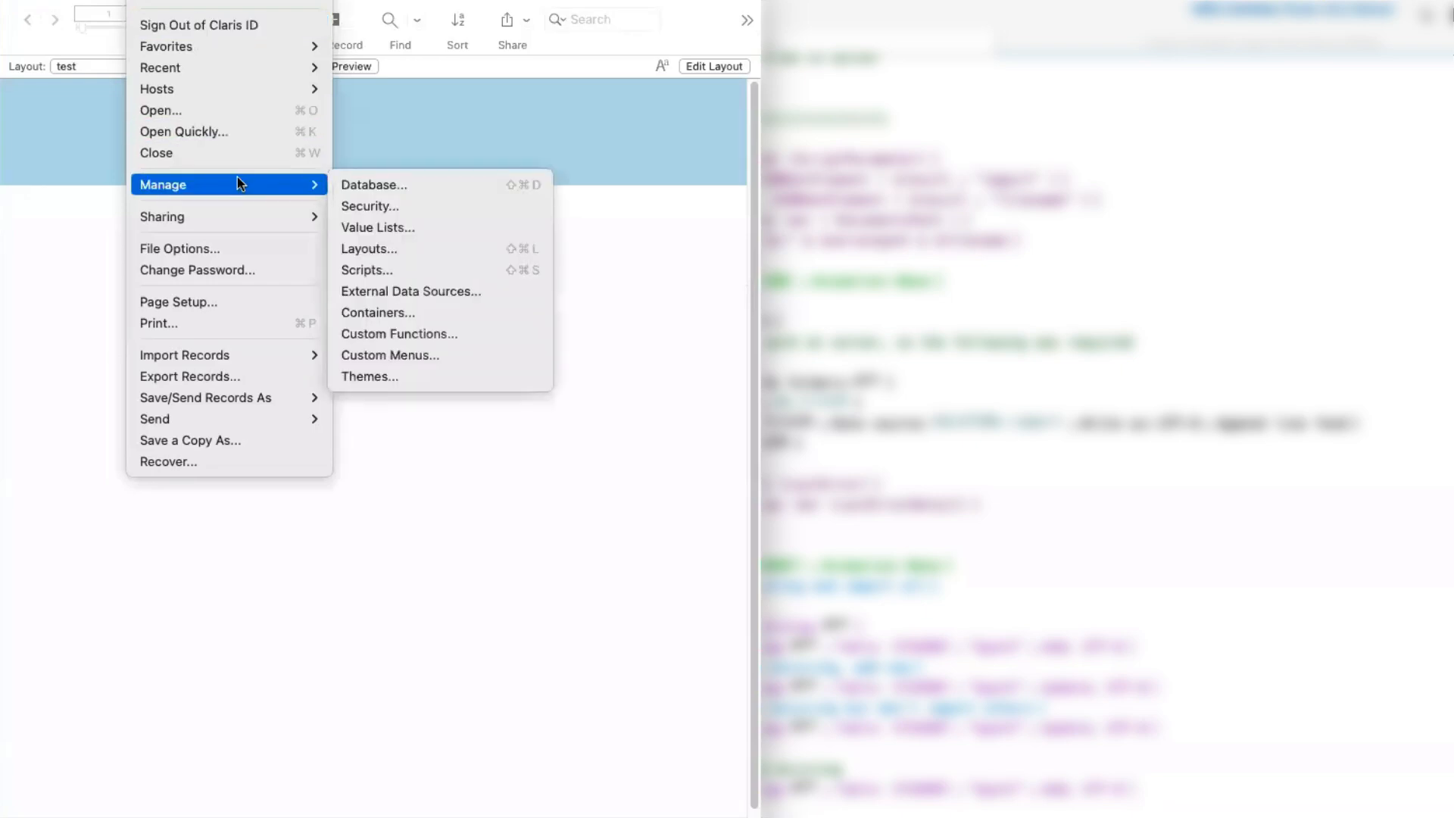
{"action": "left_click", "coordinate": [382, 190]}
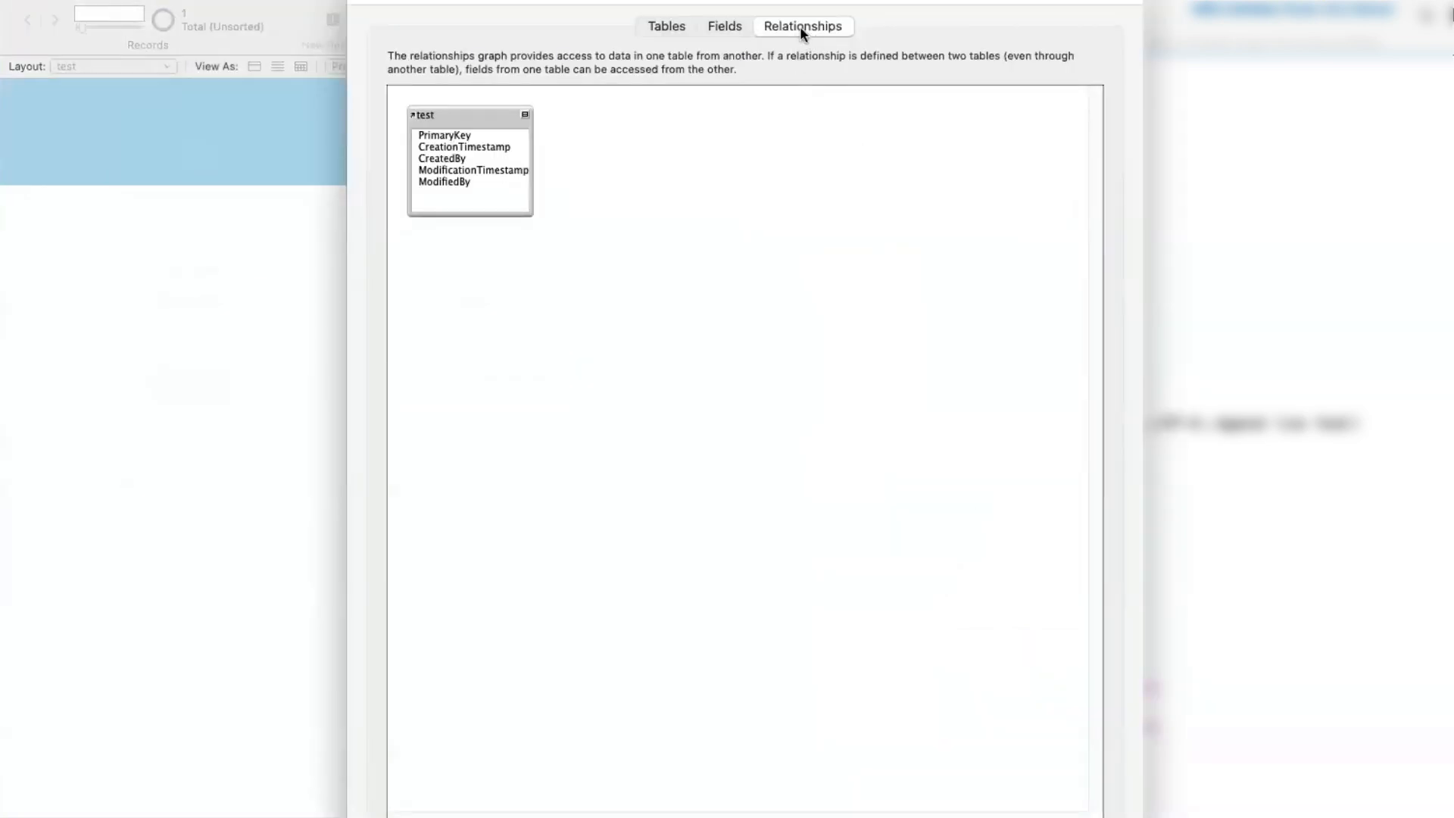
{"action": "left_click_drag", "start_coordinate": [466, 116], "coordinate": [490, 119]}
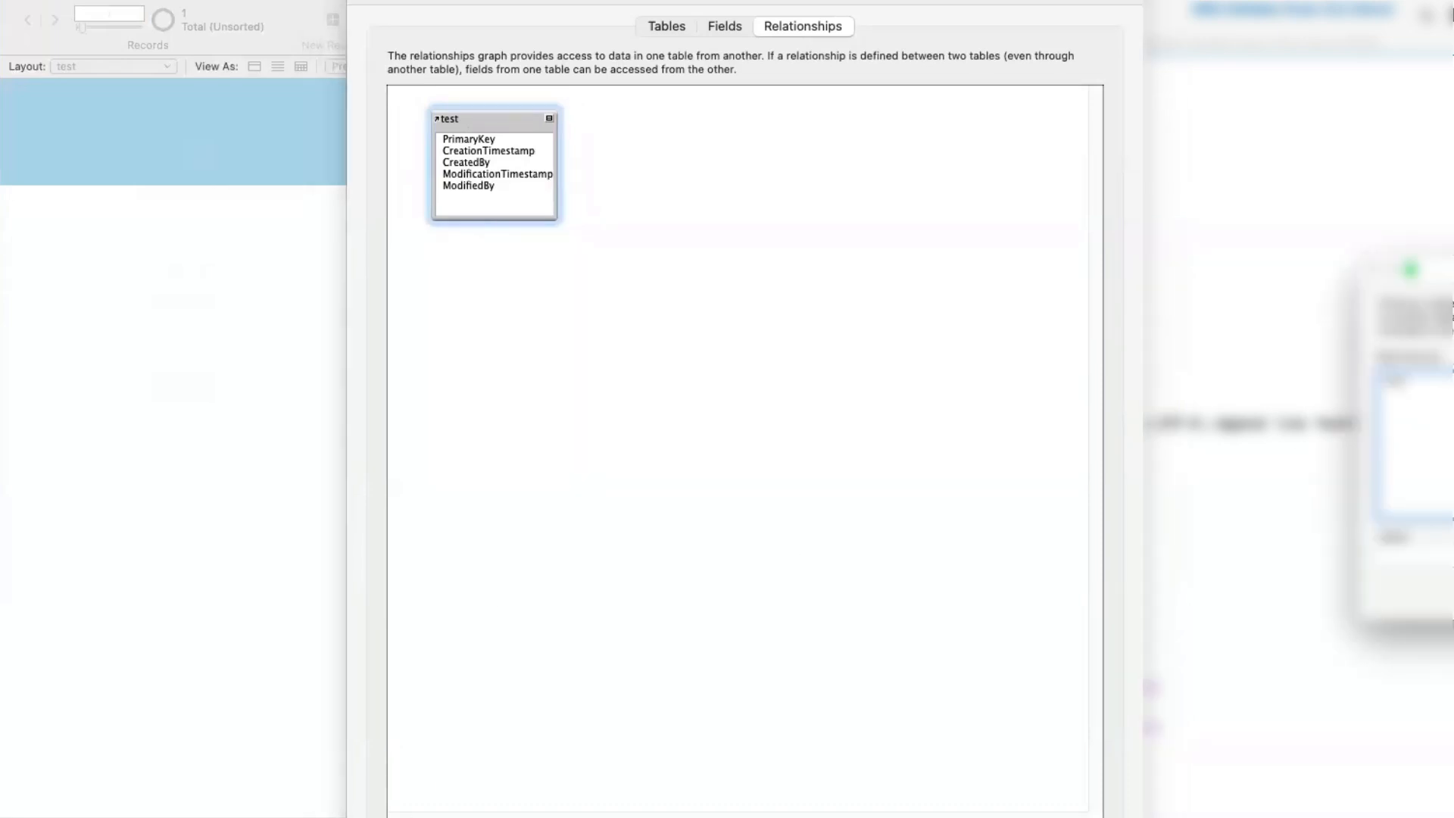
- Add the Dev Notes for Blog Articles table from the Portage Bay Solutions, Inc. Claris Studio data source to the relationships graph
{"action": "left_click", "coordinate": [1022, 356]}
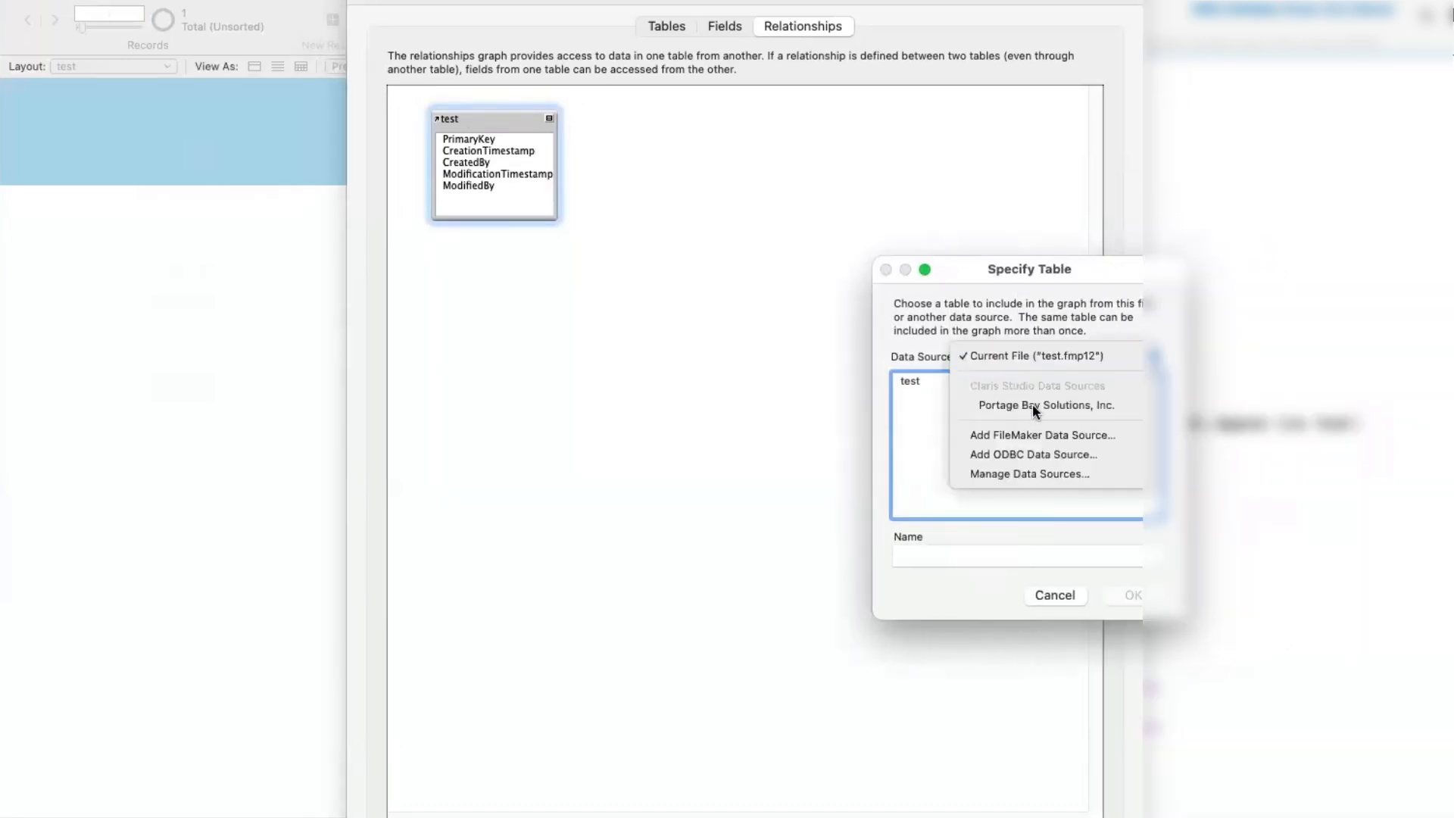
{"action": "left_click", "coordinate": [1039, 409]}
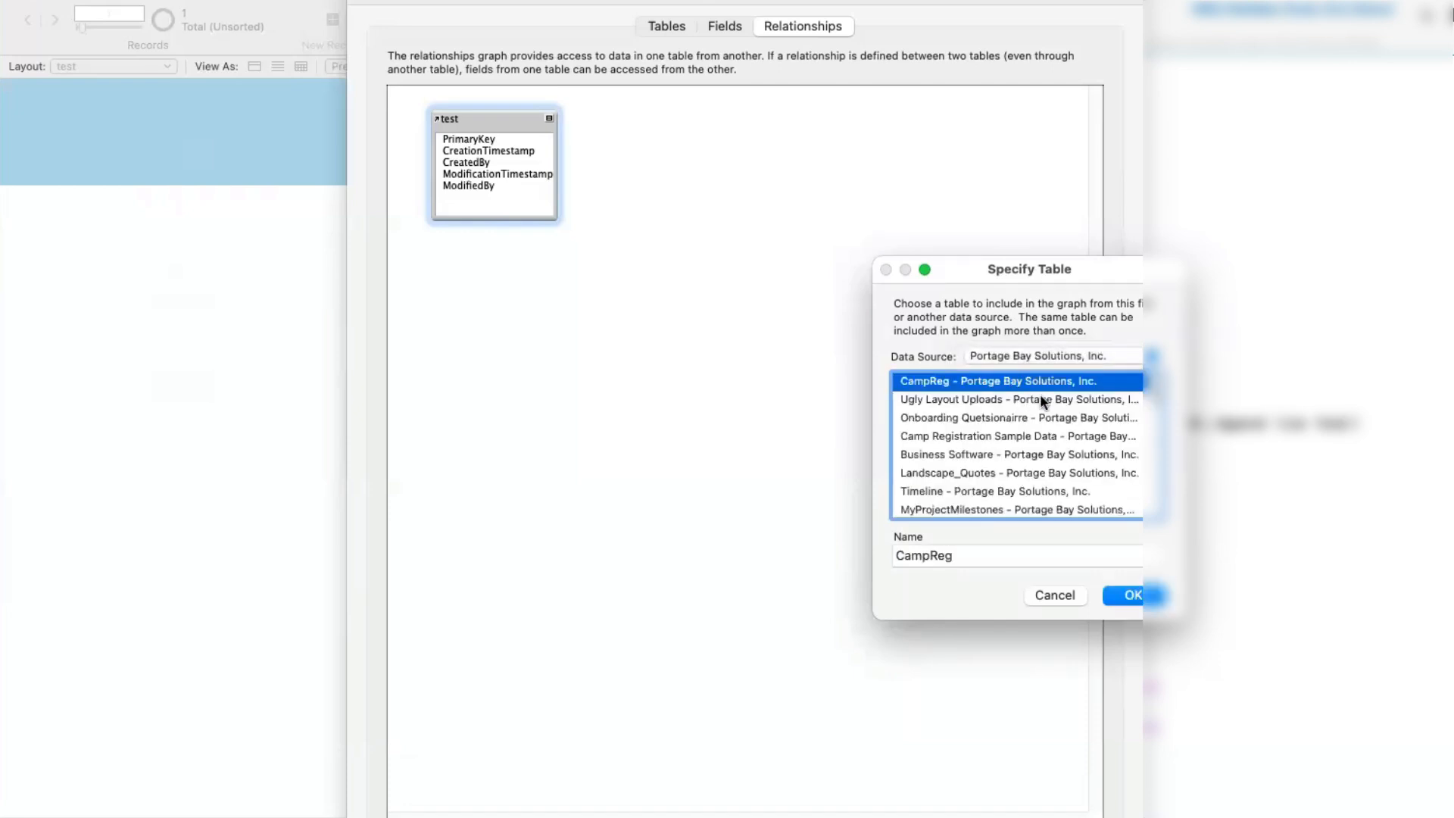
{"action": "scroll", "coordinate": [1039, 398], "scroll_direction": "down", "scroll_amount": 3}
{"action": "scroll", "coordinate": [1039, 394], "scroll_direction": "up", "scroll_amount": 2}
{"action": "scroll", "coordinate": [1039, 393], "scroll_direction": "down", "scroll_amount": 4}
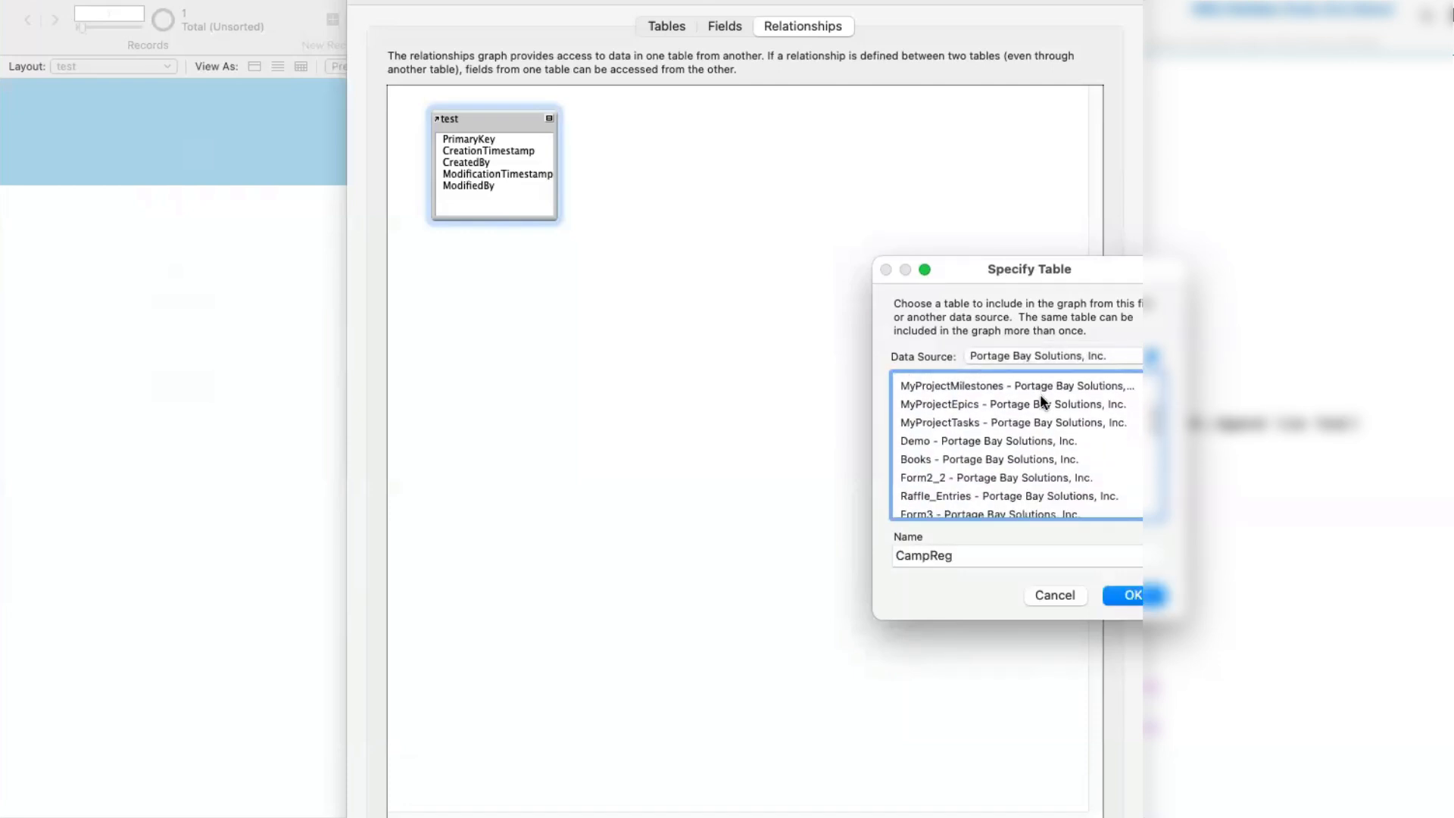
{"action": "scroll", "coordinate": [1039, 394], "scroll_direction": "down", "scroll_amount": 6}
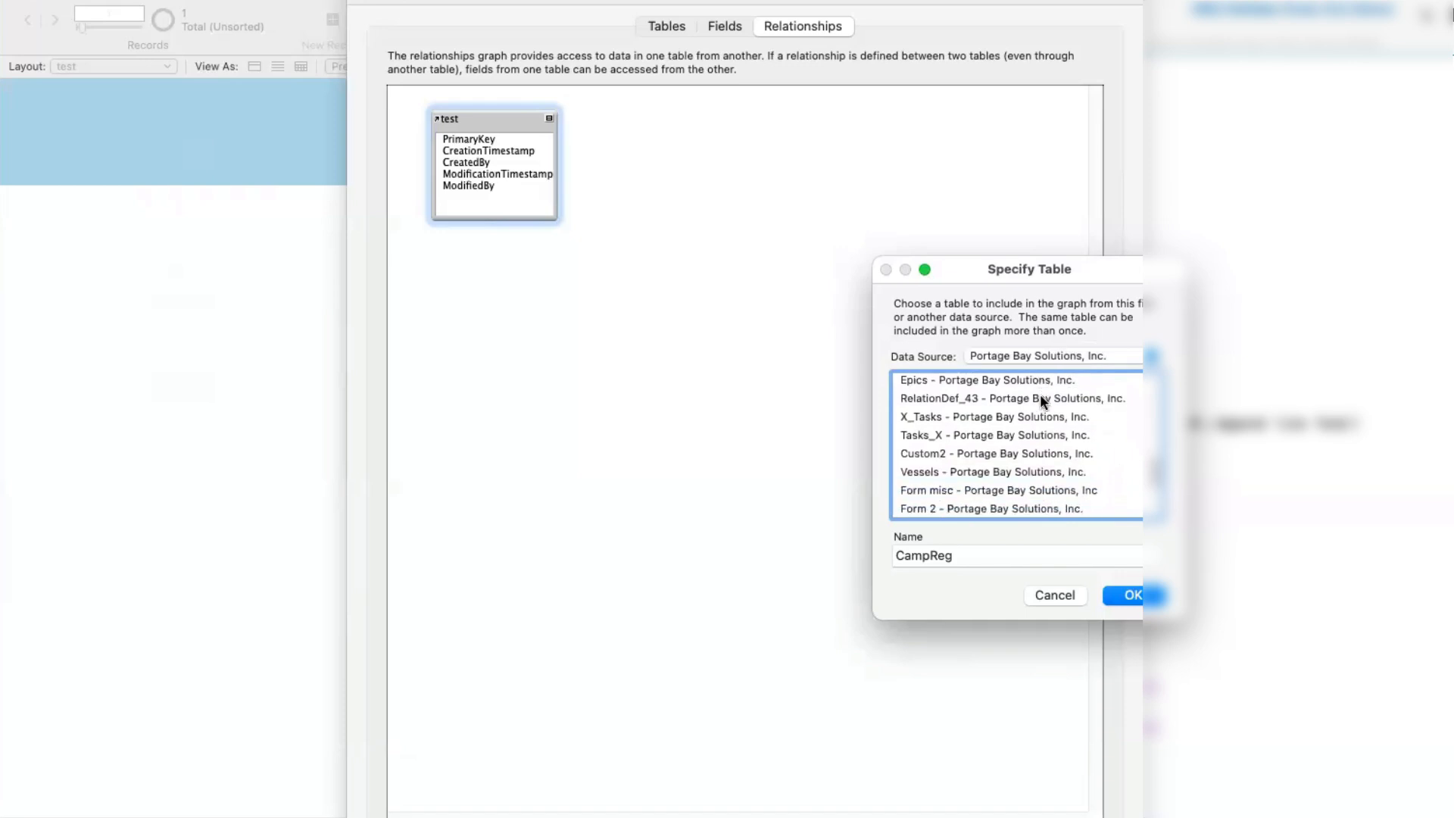
{"action": "scroll", "coordinate": [1039, 394], "scroll_direction": "down", "scroll_amount": 3}
{"action": "left_click", "coordinate": [1015, 433]}
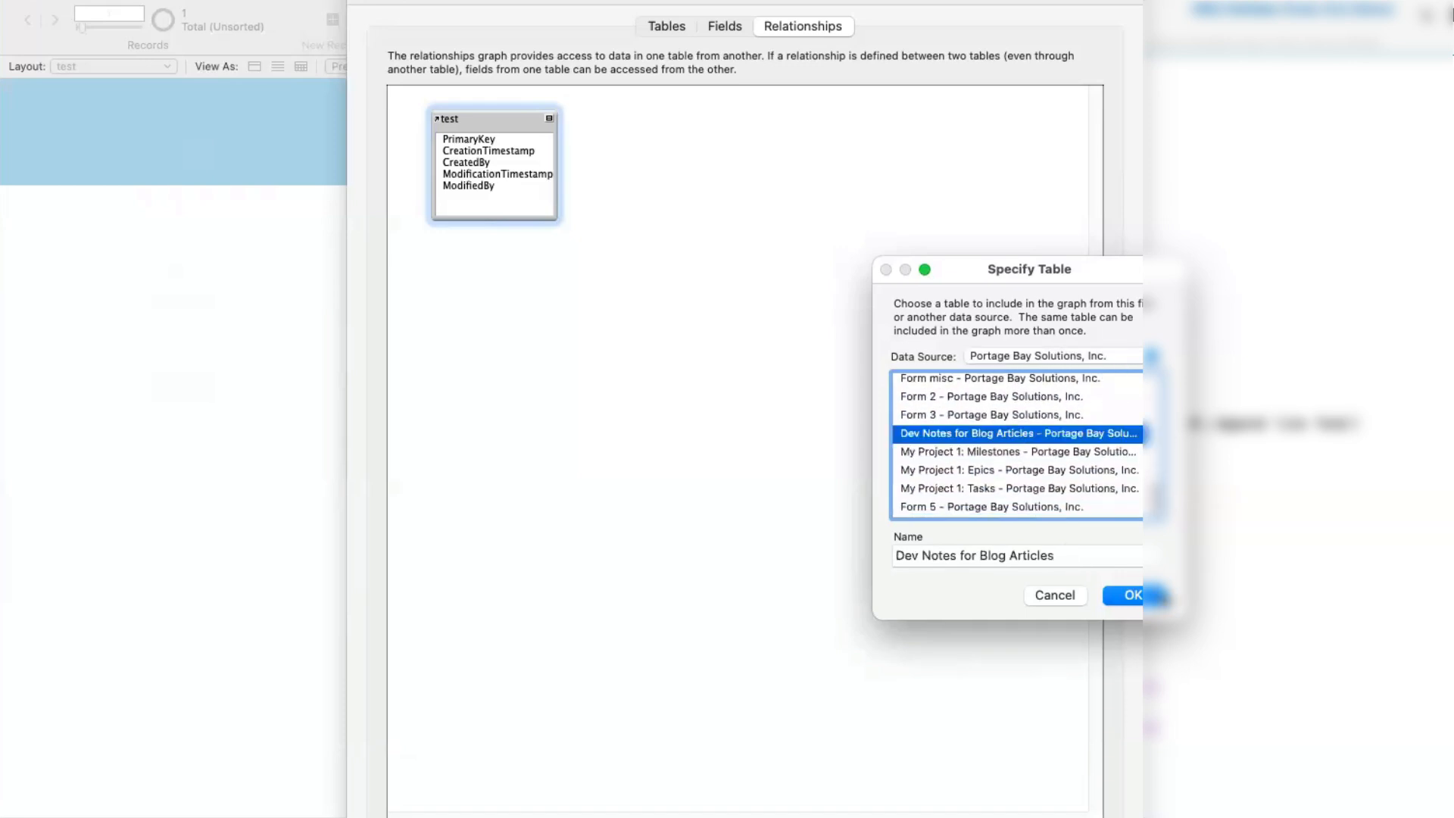
{"action": "left_click", "coordinate": [1133, 595]}
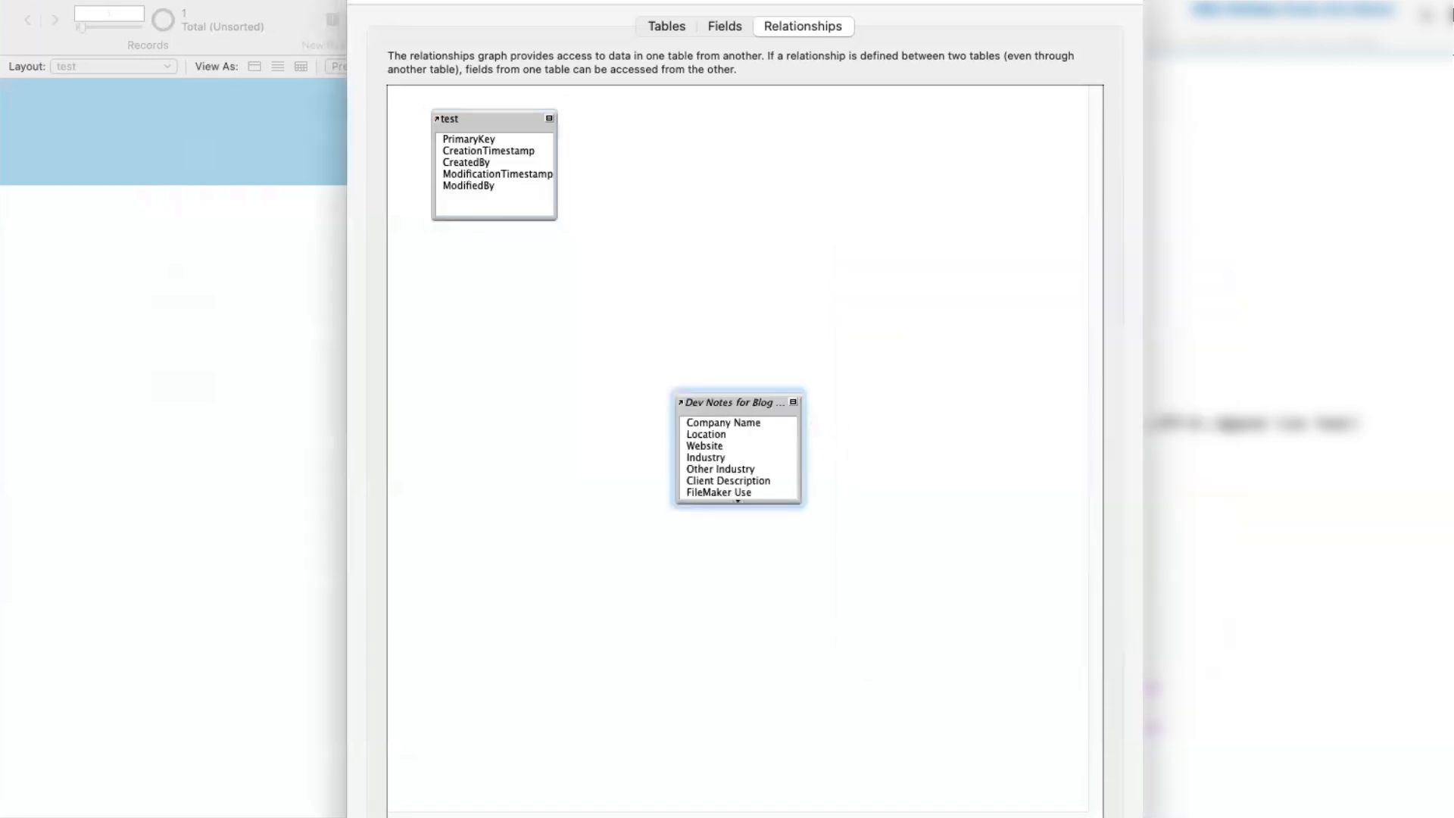
{"action": "left_click", "coordinate": [1083, 817]}
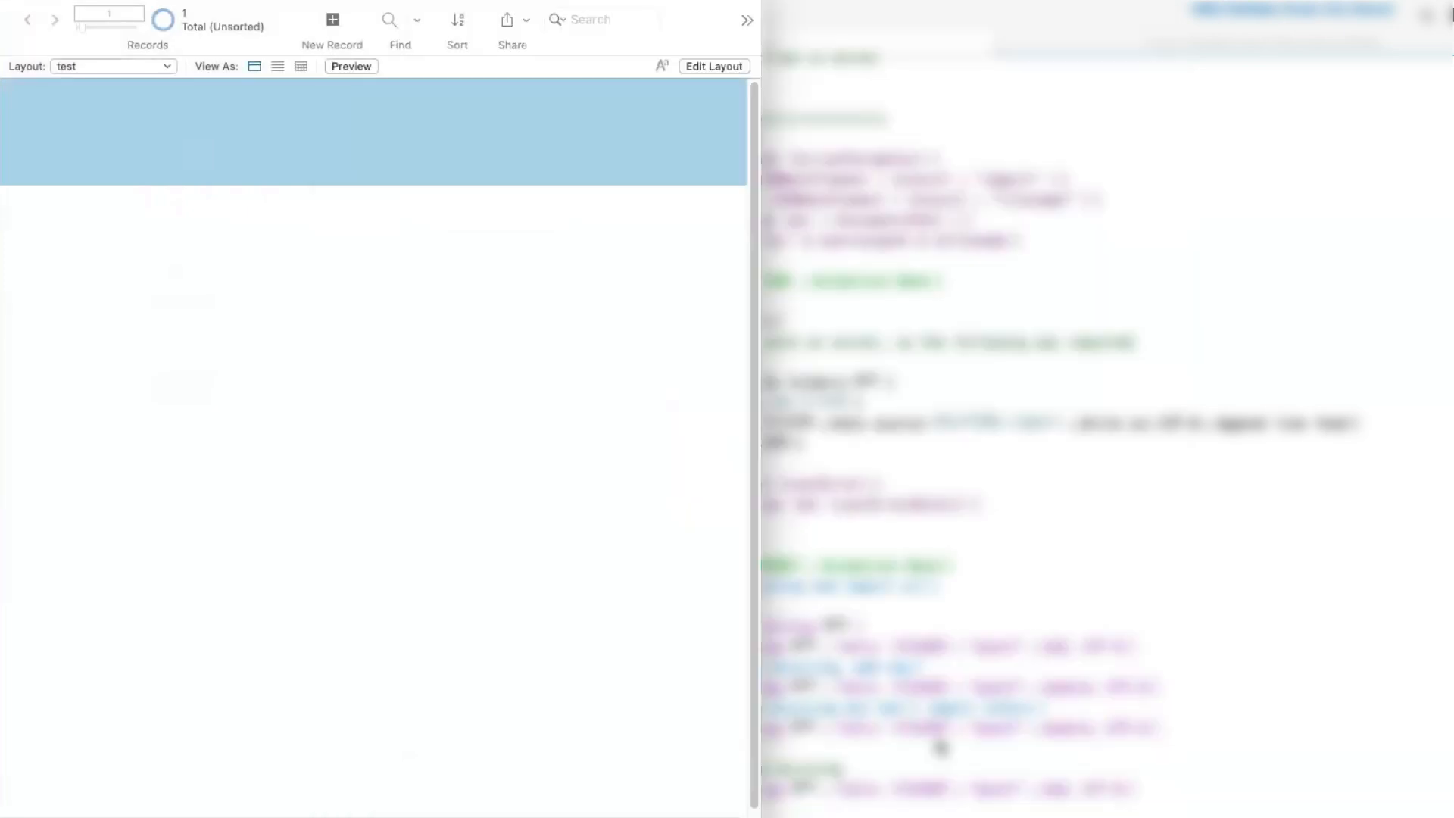
- Switch to the Dev Notes for Blog Articles layout, widen the window and look through its fields
{"action": "left_click", "coordinate": [151, 64]}
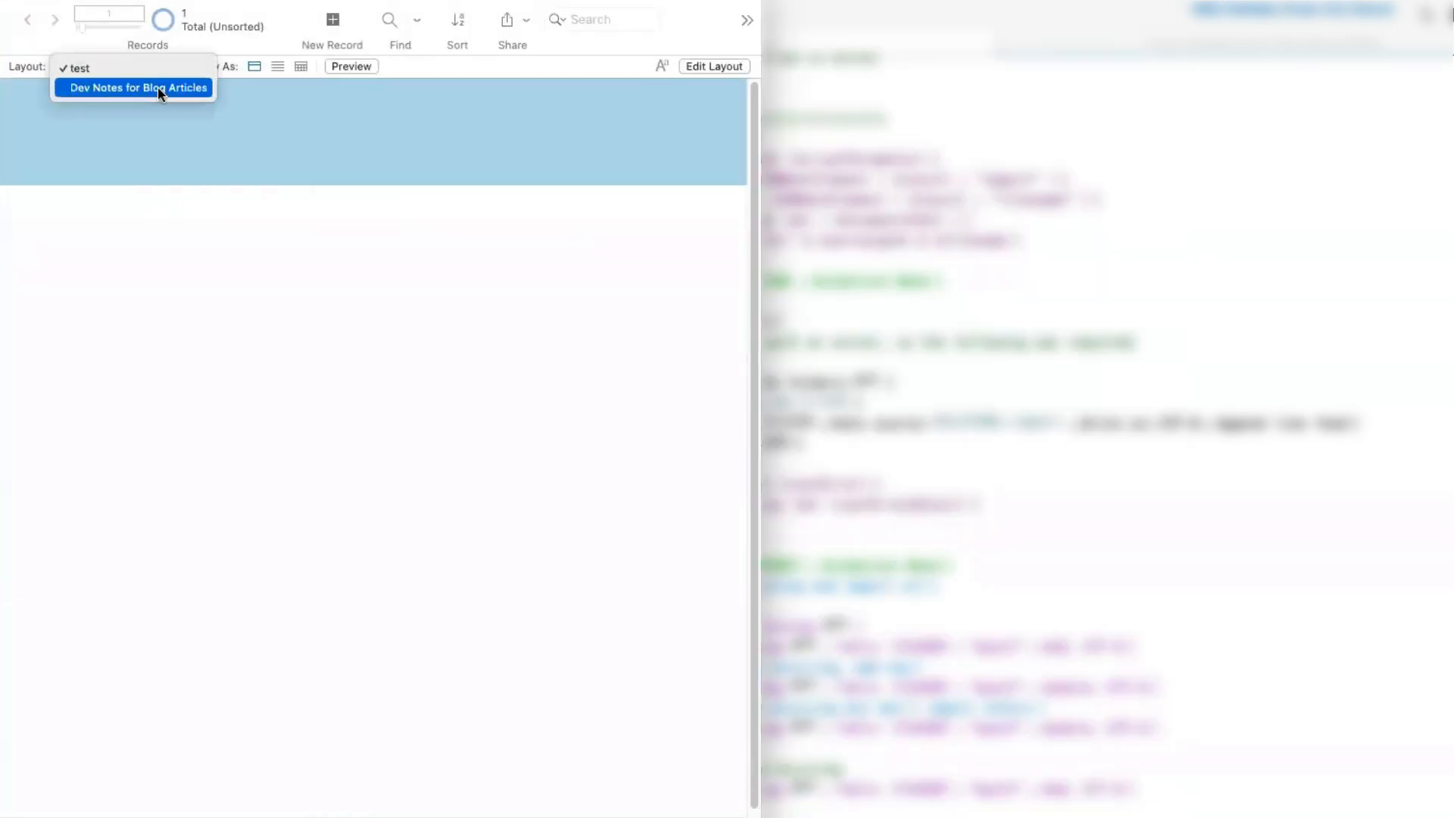
{"action": "left_click", "coordinate": [157, 87]}
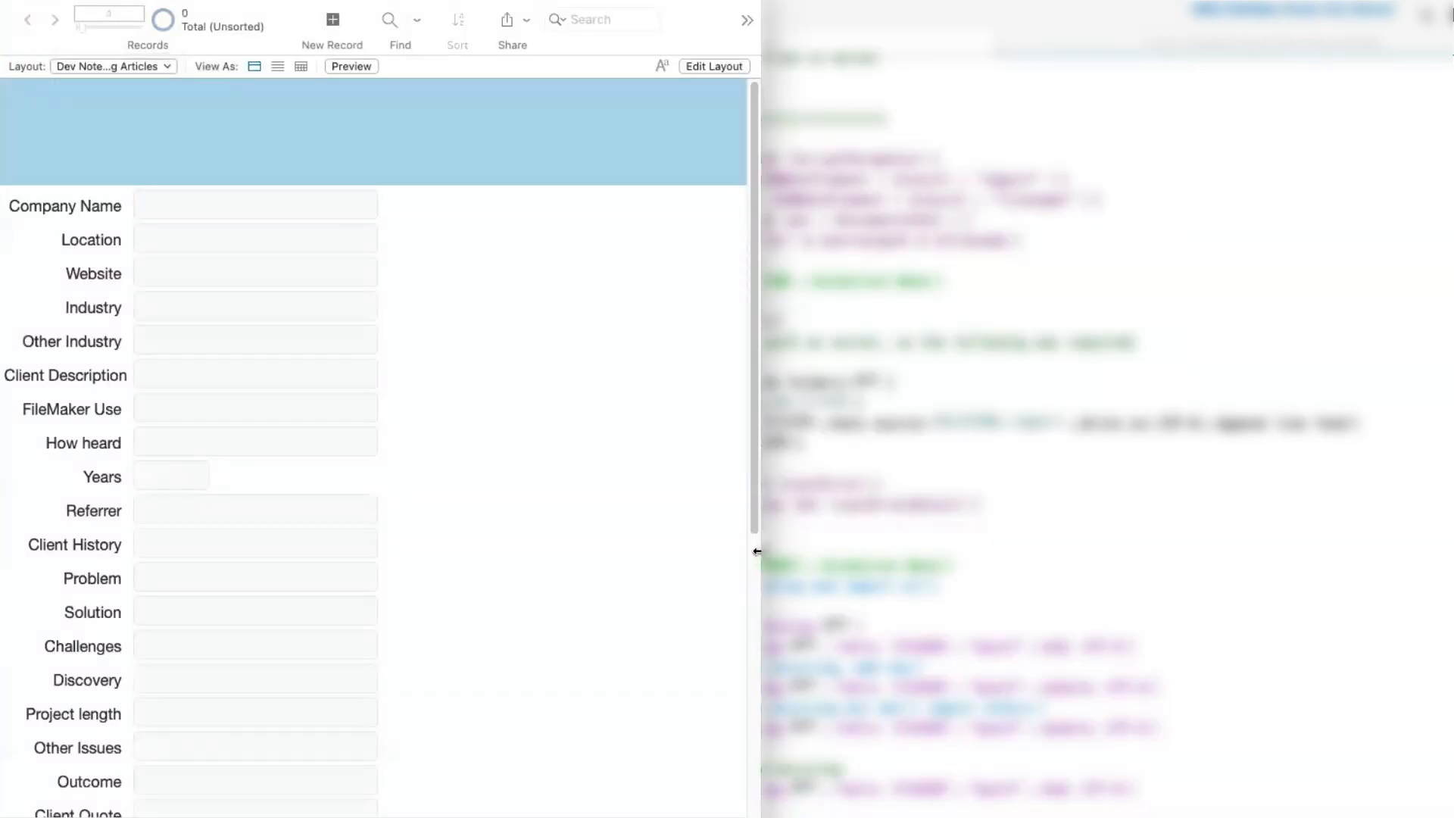
{"action": "left_click_drag", "start_coordinate": [761, 551], "coordinate": [1249, 565]}
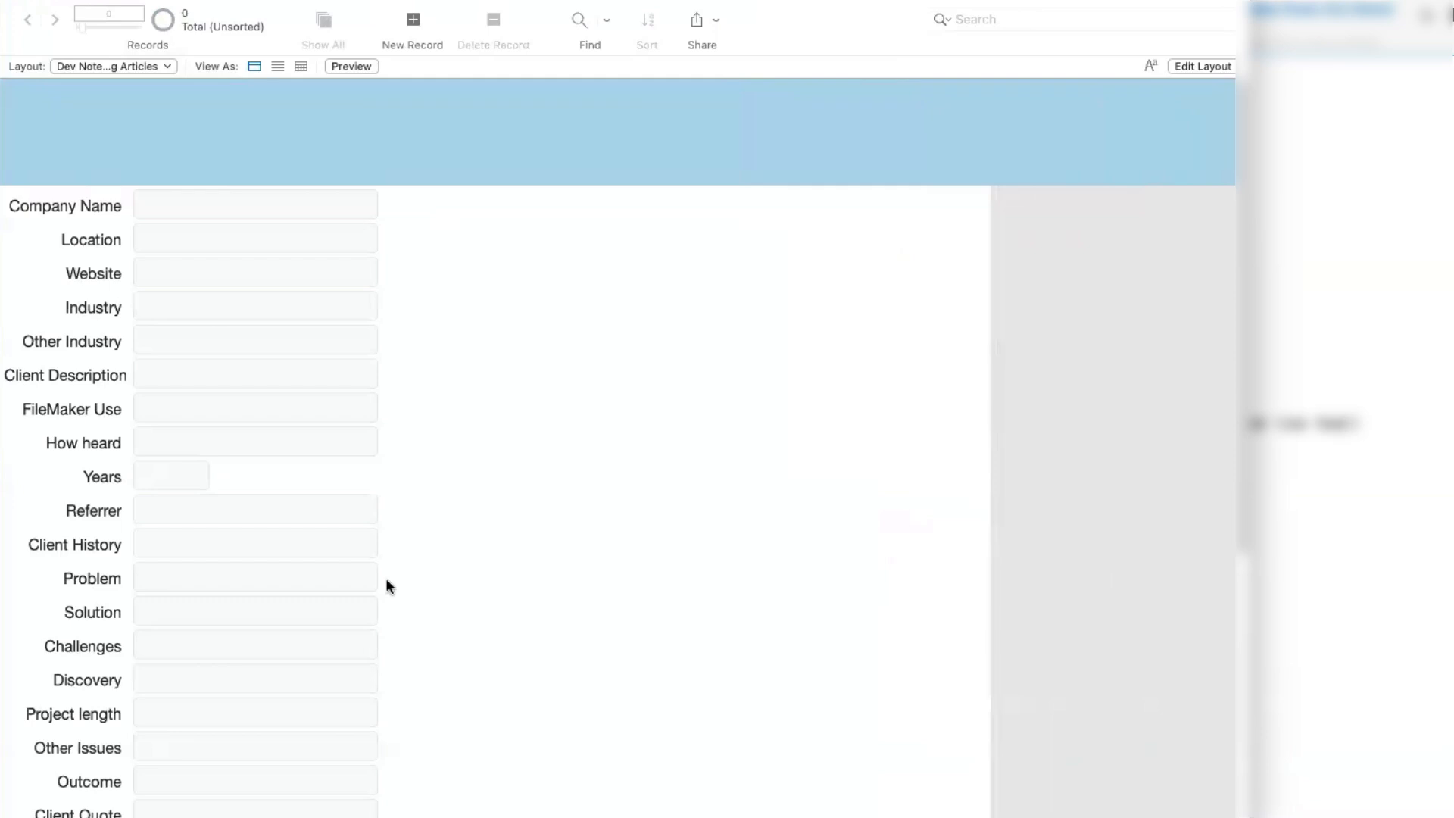
{"action": "scroll", "coordinate": [305, 415], "scroll_direction": "down", "scroll_amount": 5}
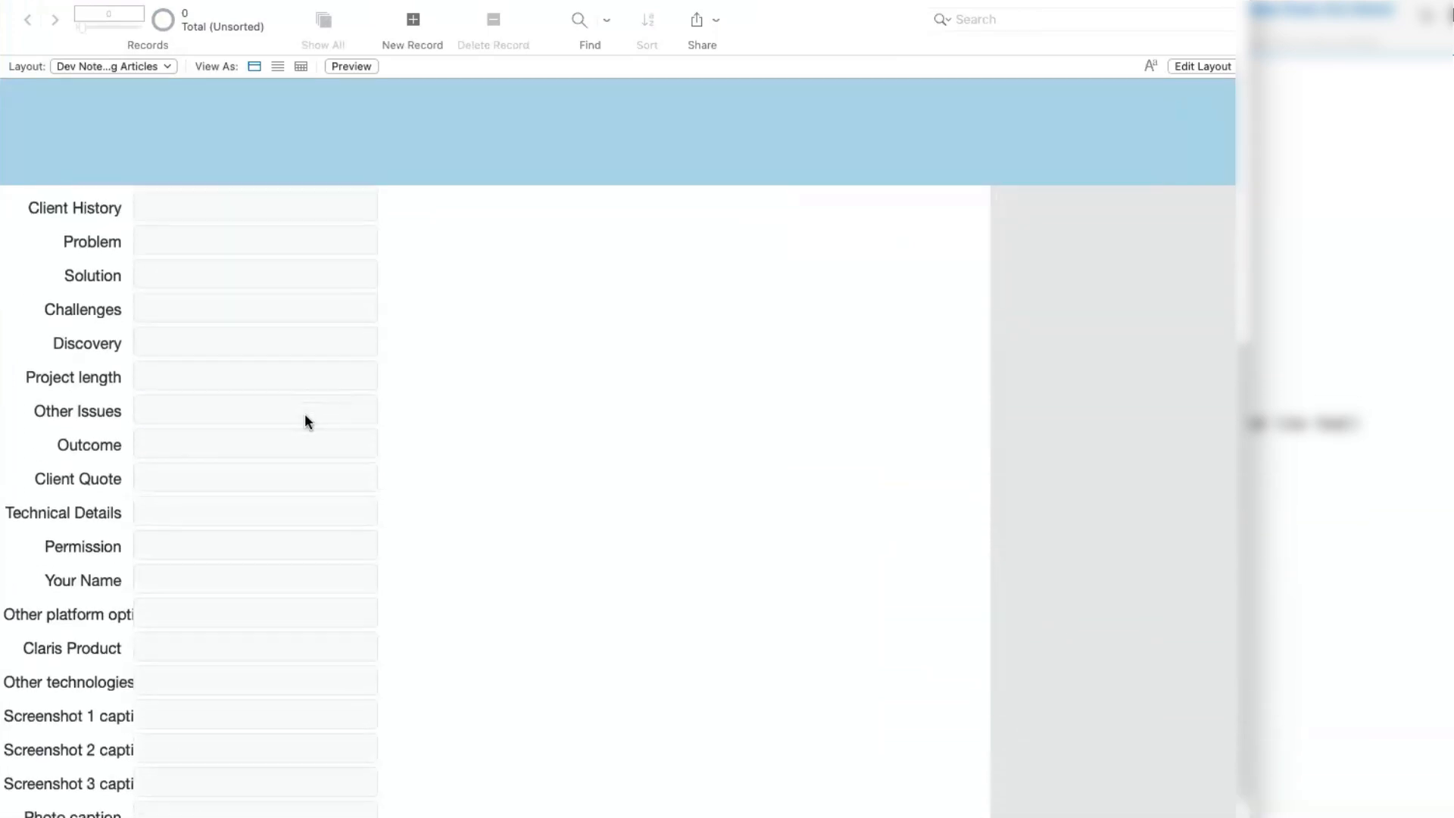
{"action": "scroll", "coordinate": [305, 415], "scroll_direction": "up", "scroll_amount": 2}
{"action": "scroll", "coordinate": [305, 420], "scroll_direction": "up", "scroll_amount": 3}
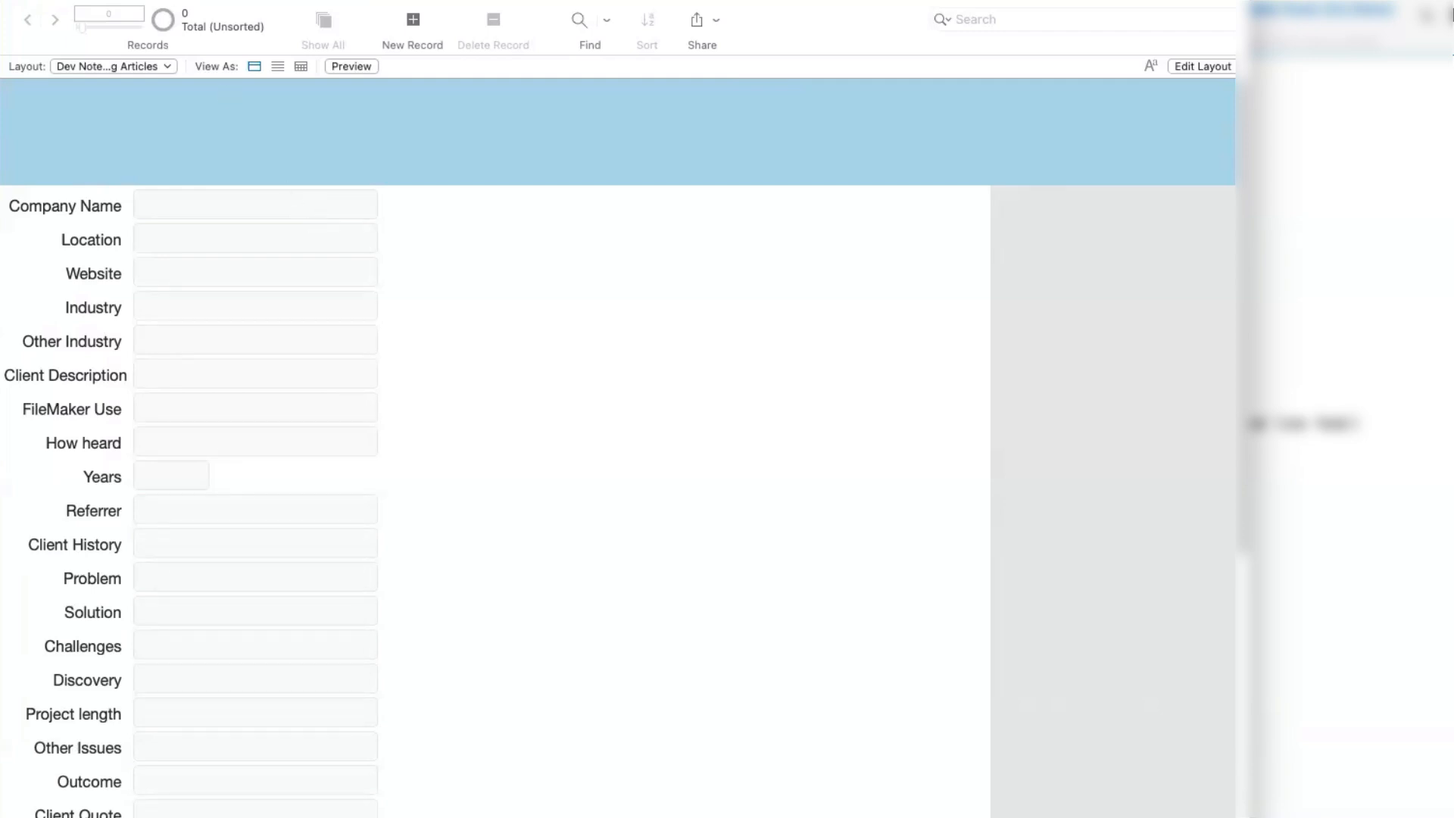
- Examine the file's table list and the field definitions of the Dev Notes for Blog Articles table
{"action": "left_click", "coordinate": [143, 1]}
{"action": "mouse_move", "coordinate": [305, 184]}
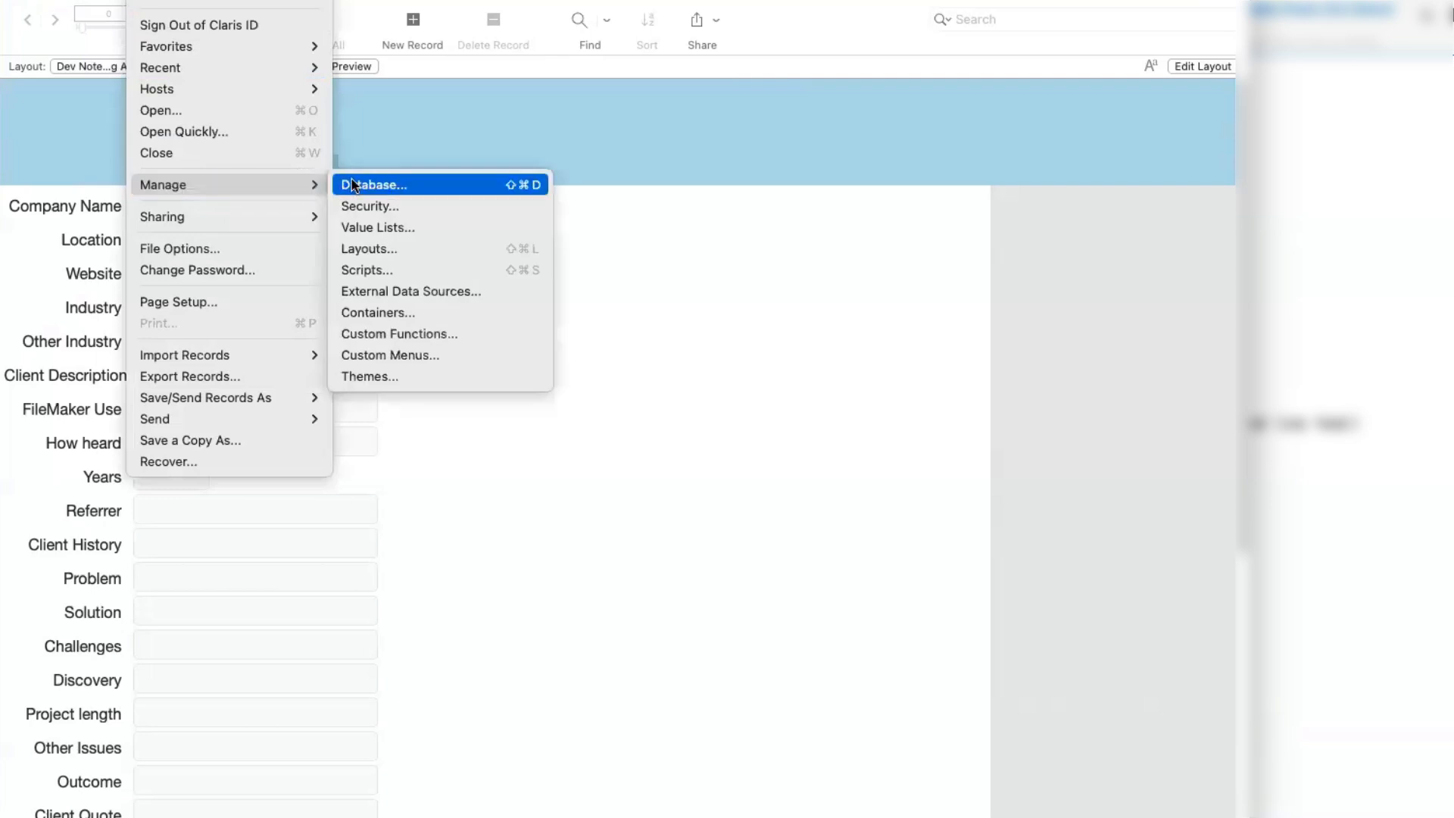
{"action": "left_click", "coordinate": [353, 183]}
{"action": "left_click", "coordinate": [671, 27]}
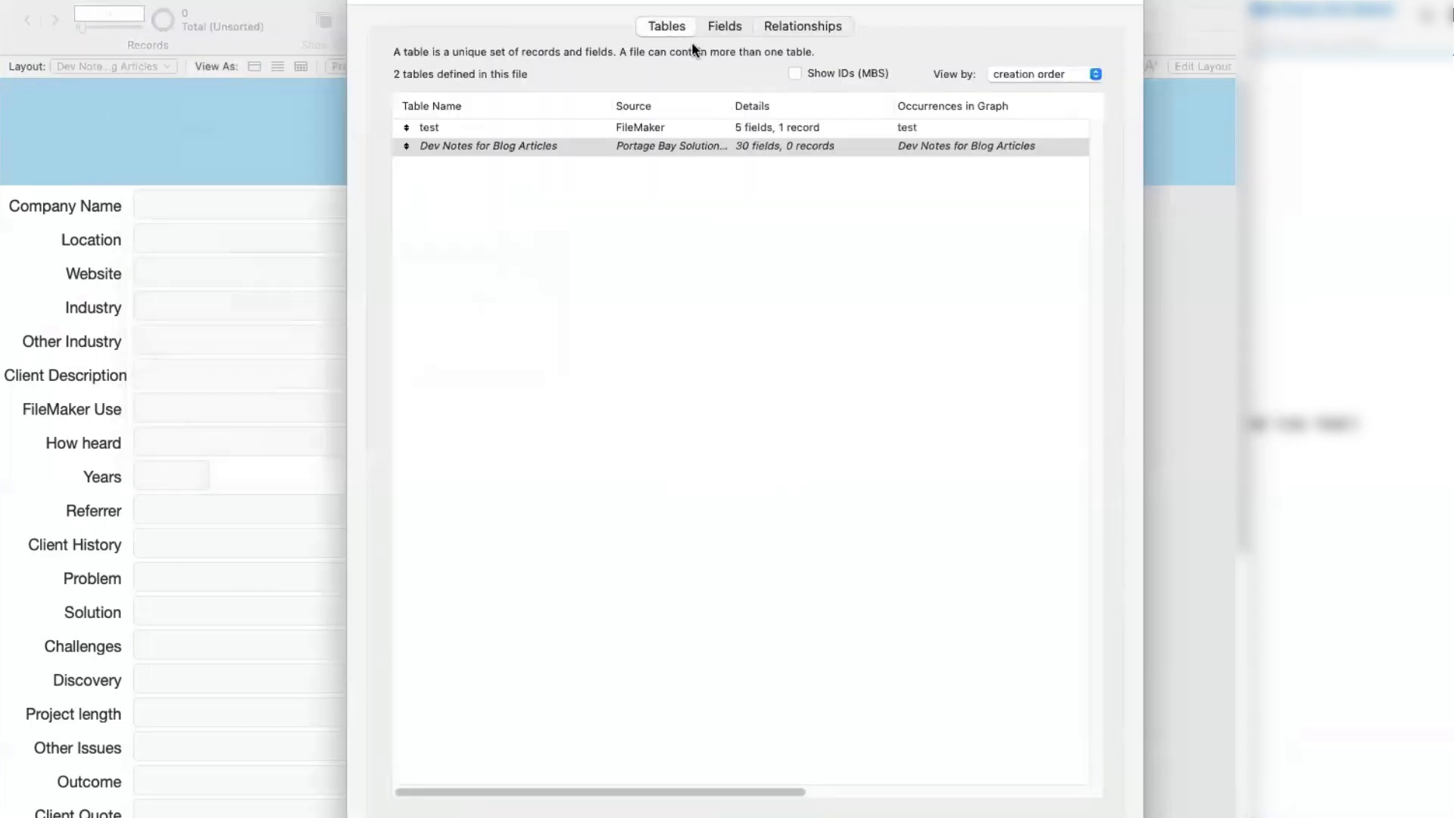
{"action": "left_click", "coordinate": [724, 26]}
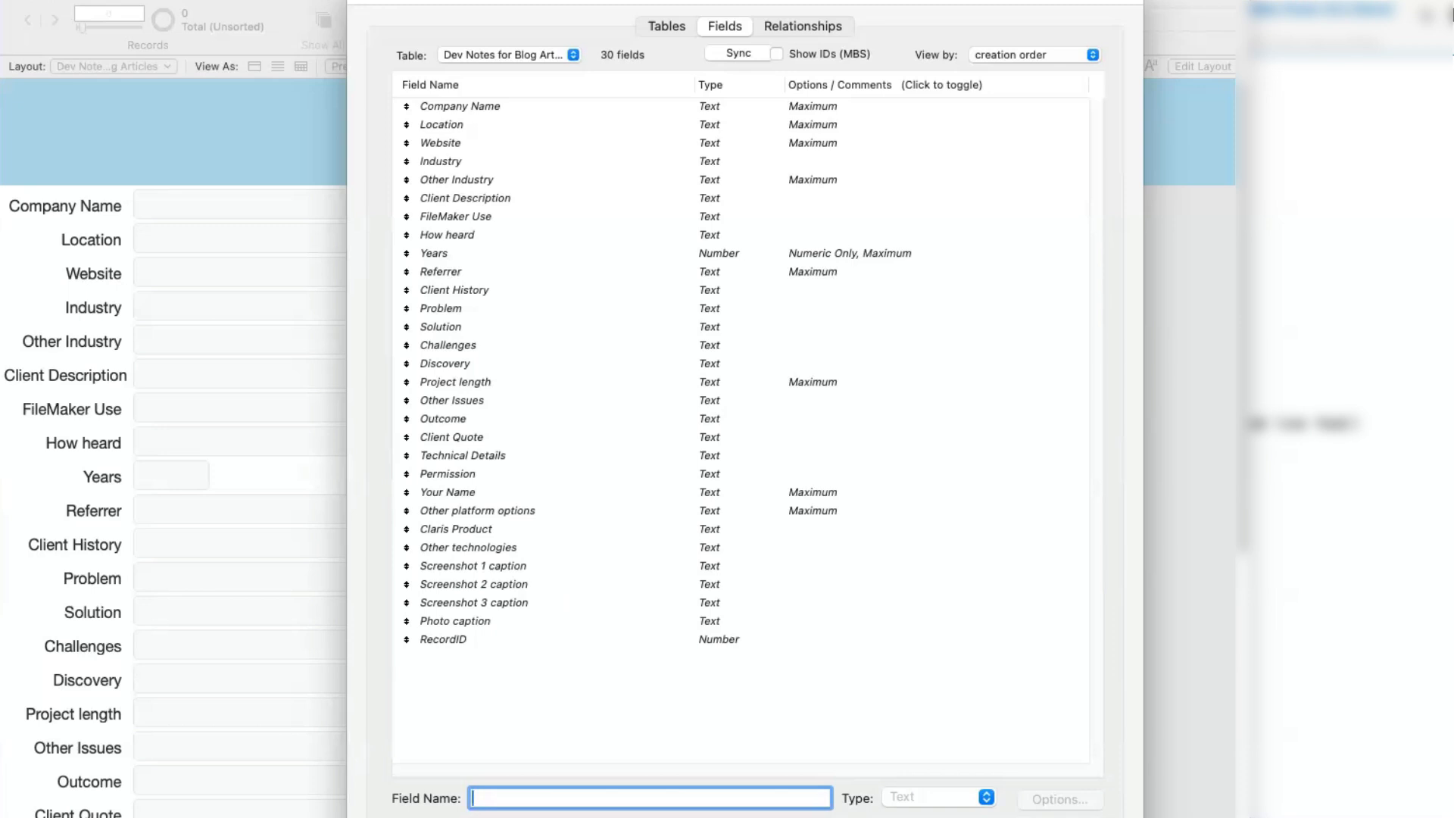
{"action": "key", "text": "Escape"}
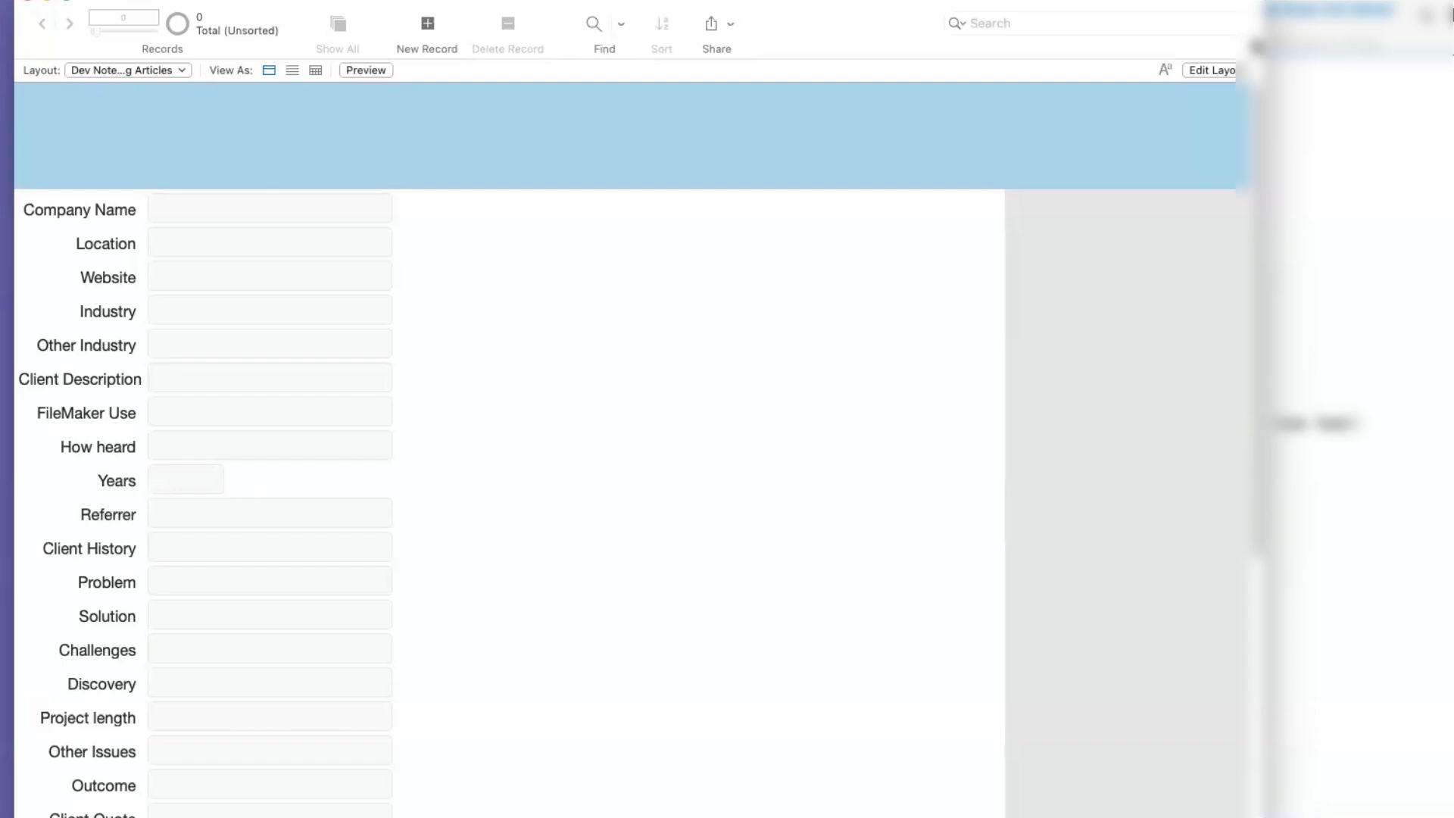
- Enlarge the Dev Notes for Blog Articles table occurrence in the relationships graph to show its full name, and reposition it
{"action": "left_click_drag", "start_coordinate": [1253, 46], "coordinate": [812, 94]}
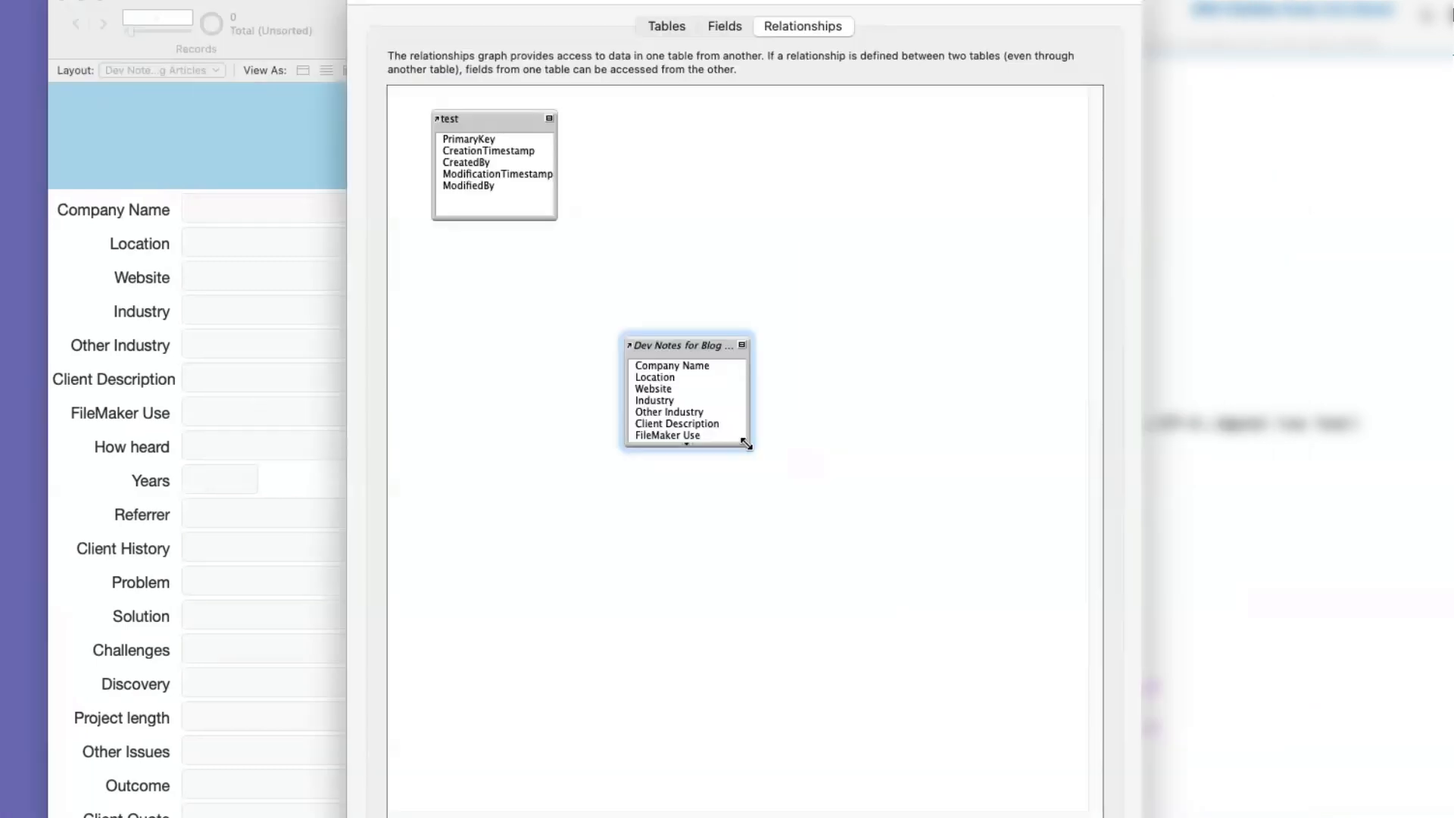
{"action": "left_click_drag", "start_coordinate": [746, 445], "coordinate": [874, 499]}
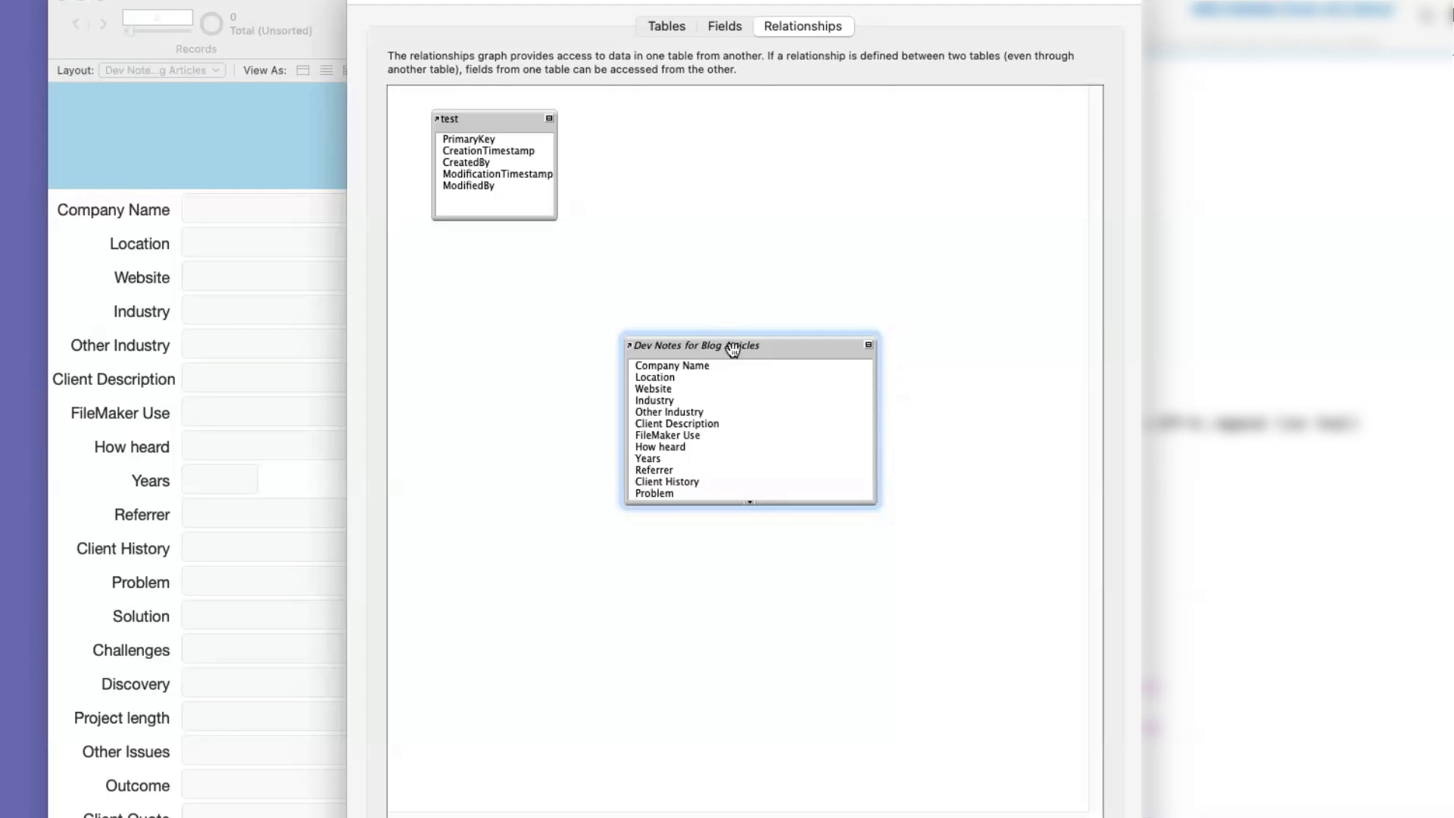
{"action": "left_click_drag", "start_coordinate": [700, 349], "coordinate": [653, 363]}
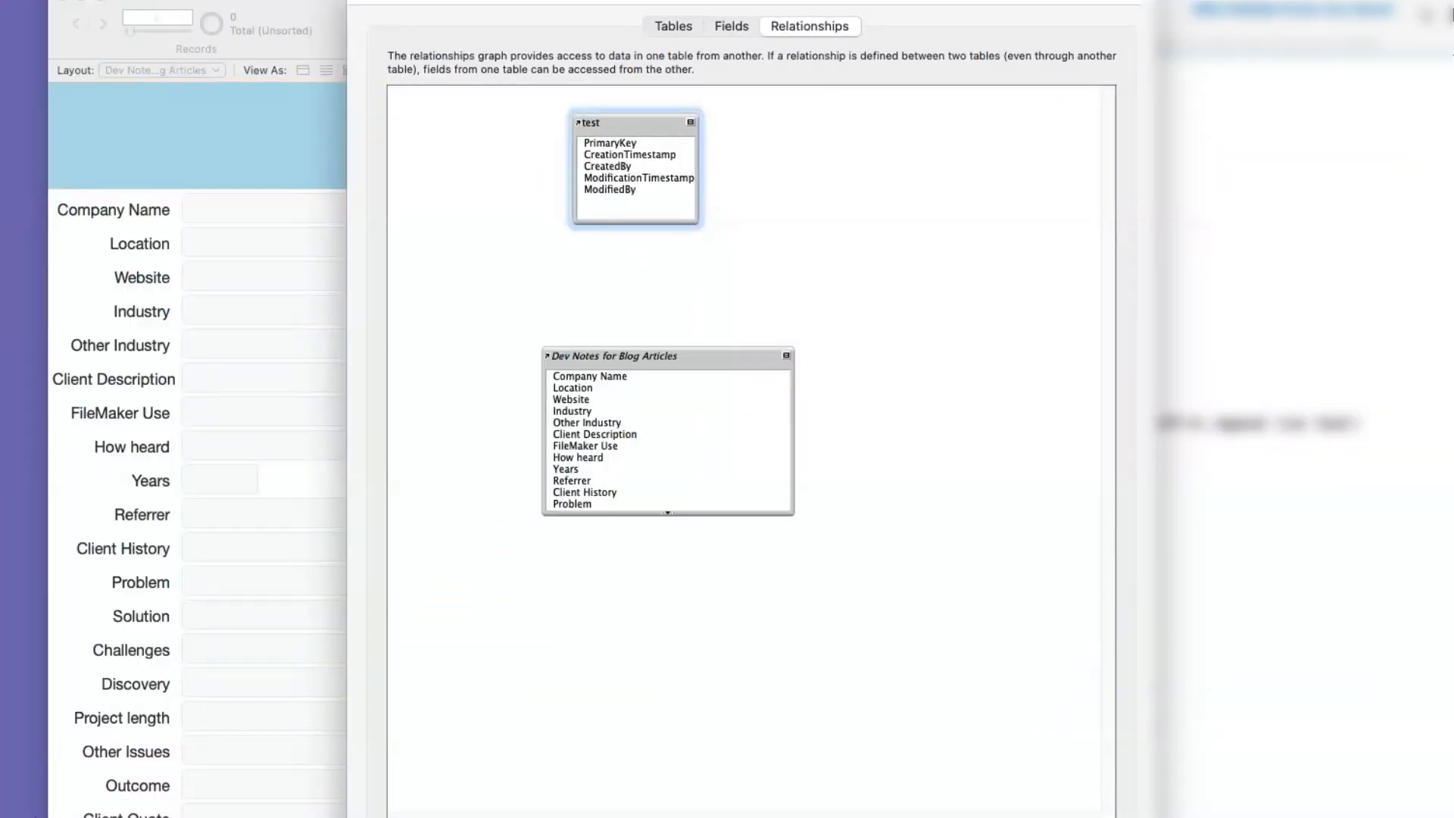
- Remove the test table occurrence from the relationships graph and permanently delete the test table from the file
{"action": "key", "text": "Delete"}
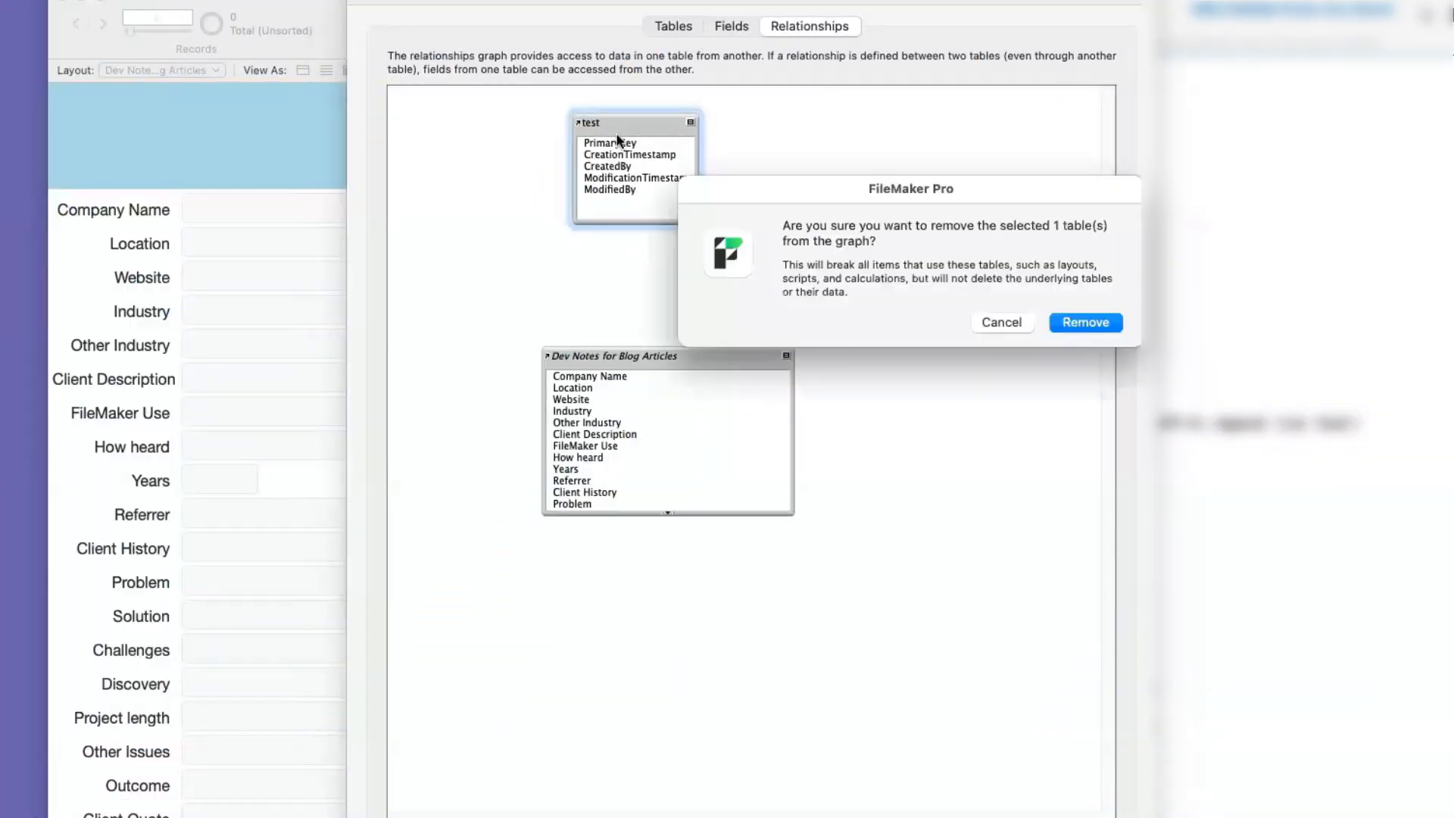
{"action": "left_click", "coordinate": [1079, 324]}
{"action": "left_click", "coordinate": [676, 26]}
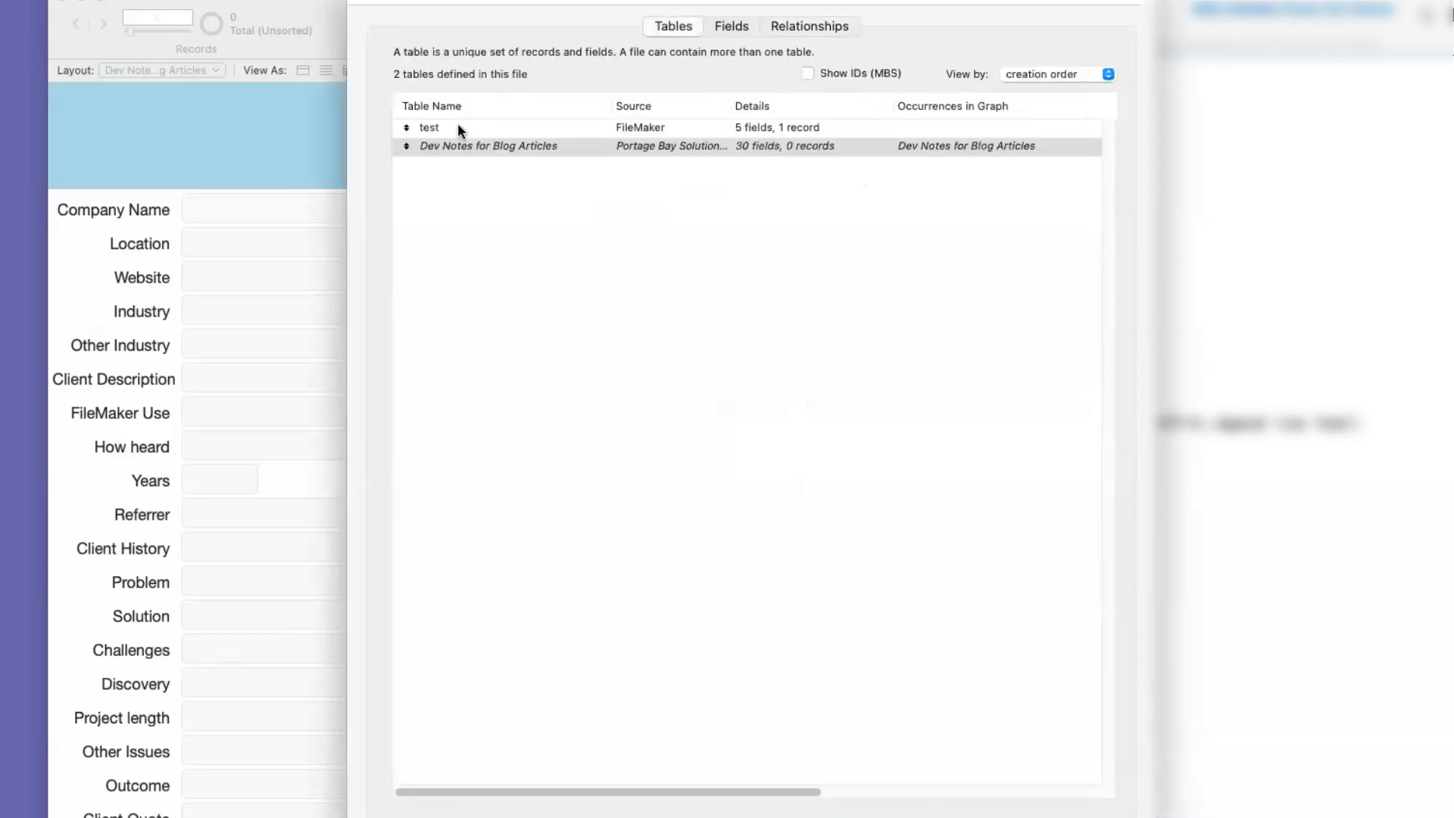
{"action": "left_click", "coordinate": [458, 125]}
{"action": "key", "text": "Delete"}
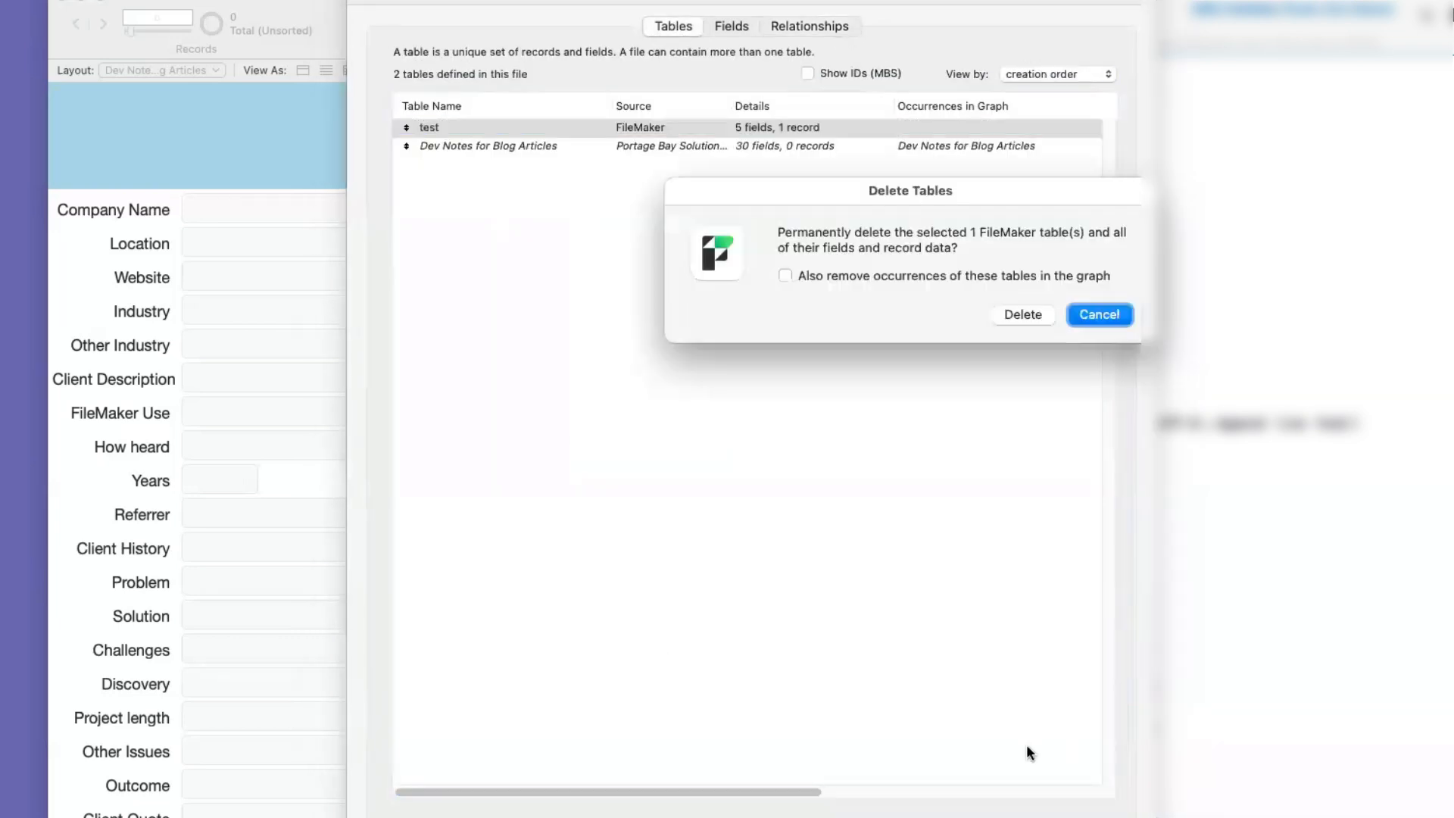
{"action": "left_click", "coordinate": [1027, 314]}
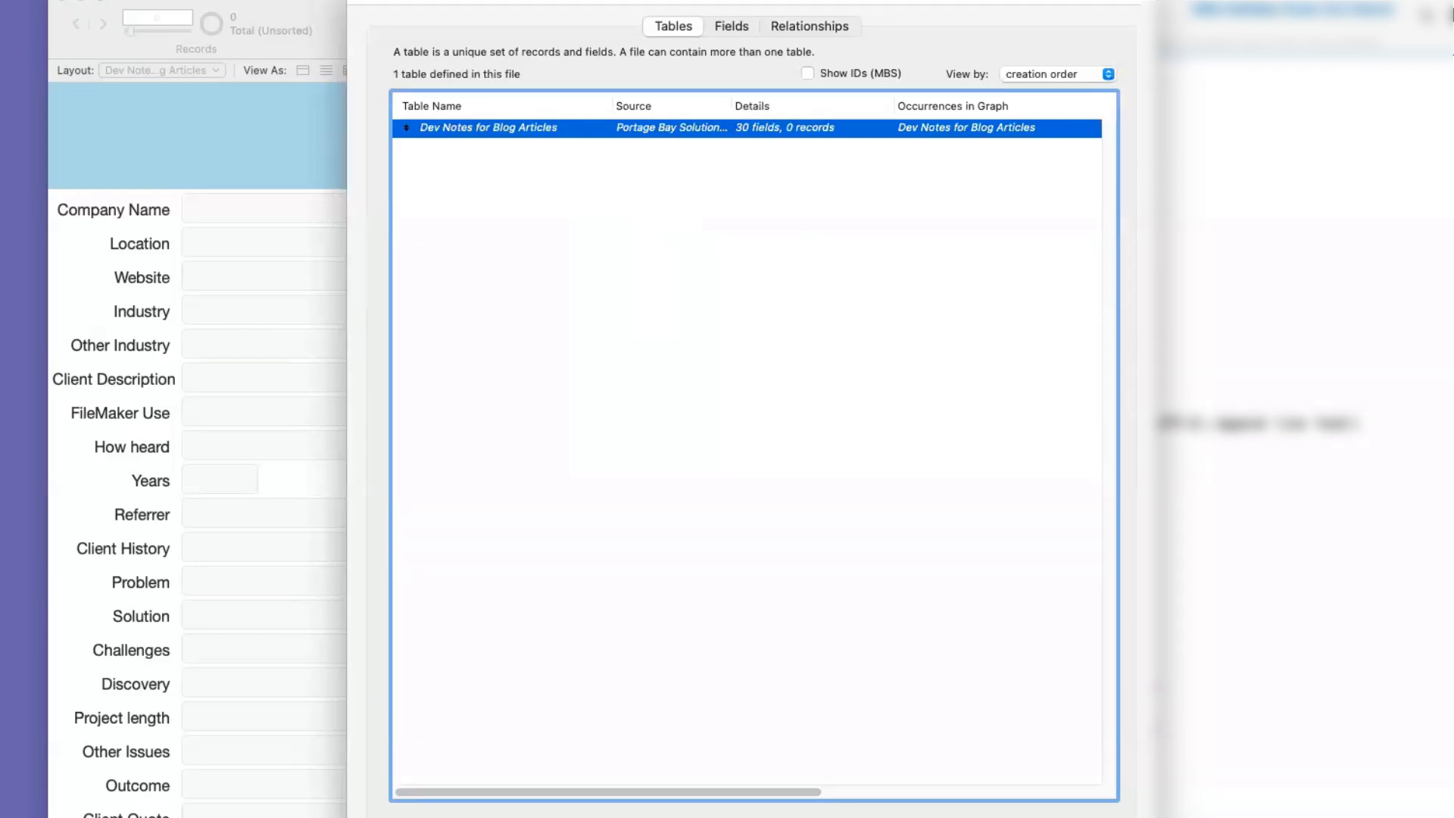
{"action": "key", "text": "Return"}
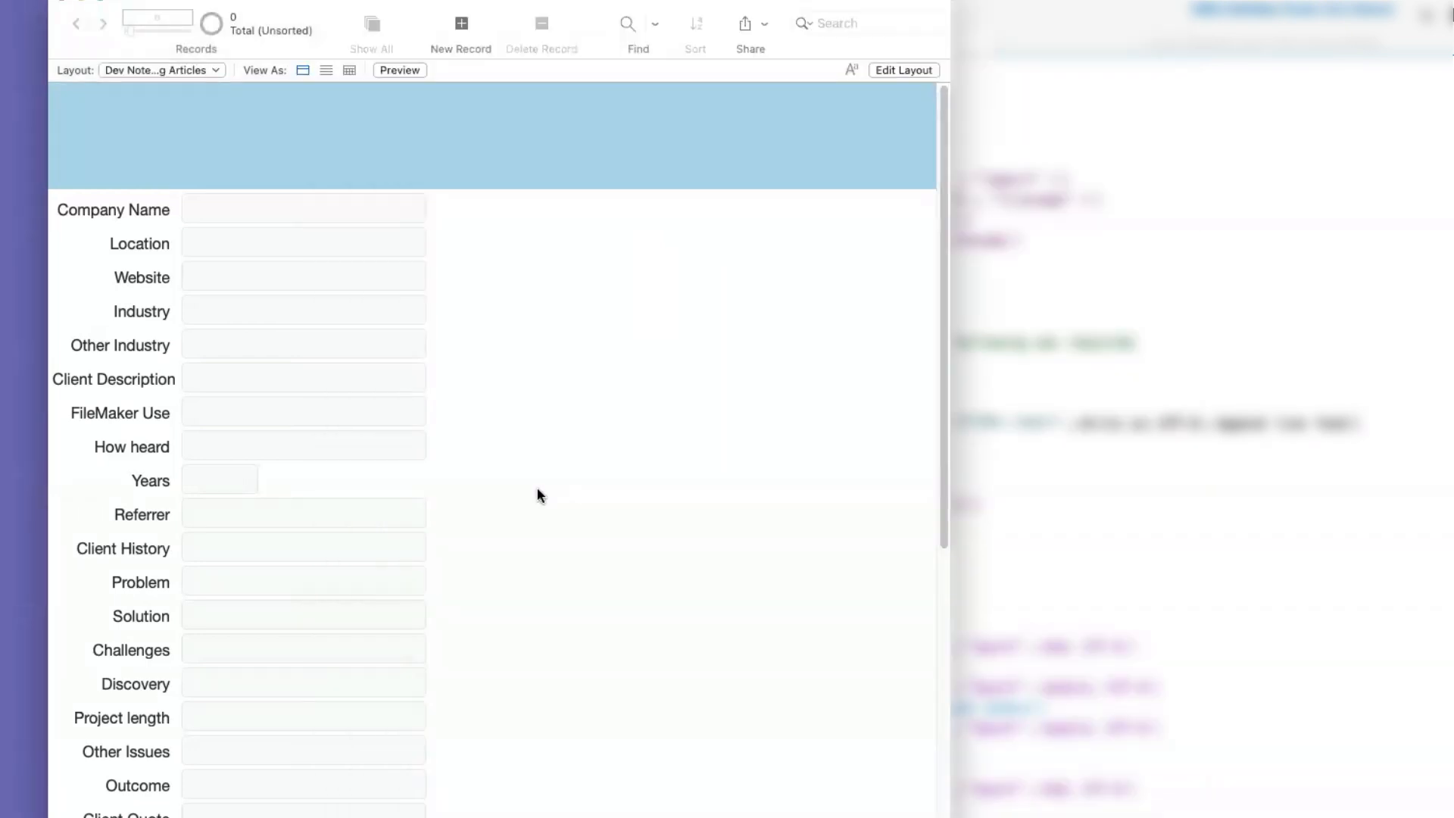